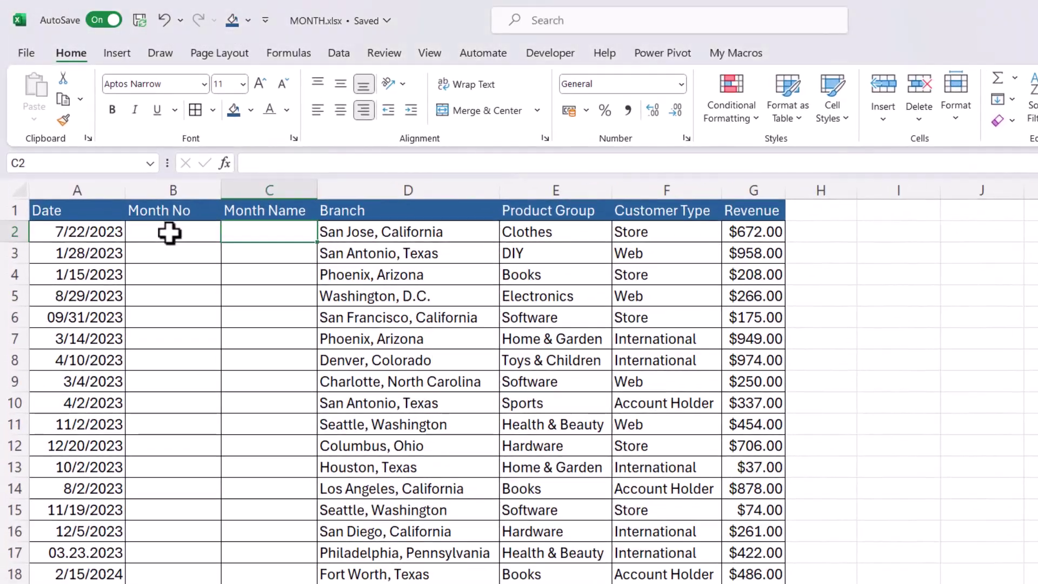
# Step: Begin a =MONTH( formula in cell B2 using the autocomplete suggestion
pyautogui.click(133, 182)
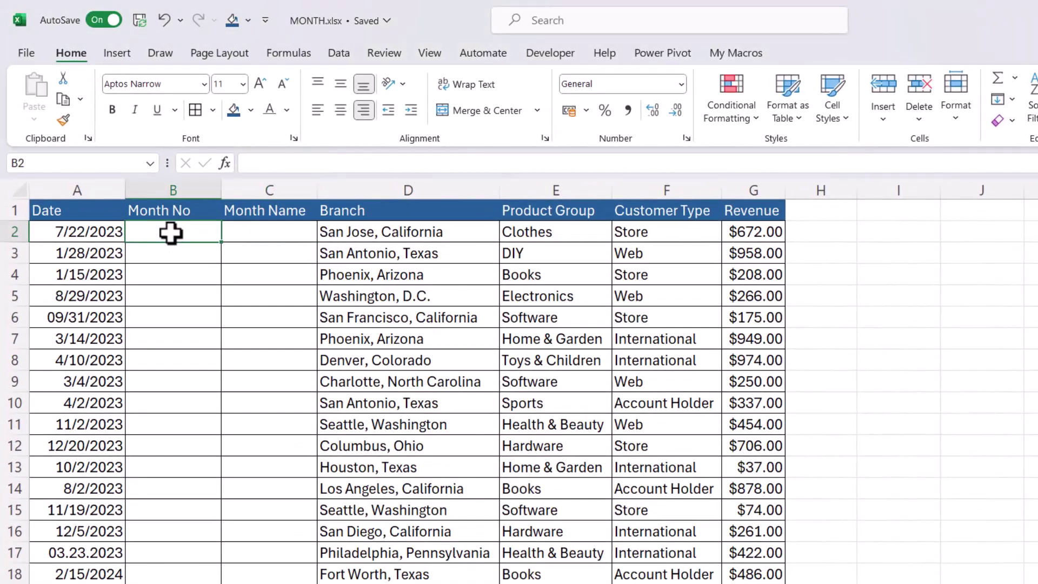
pyautogui.write('=mon')
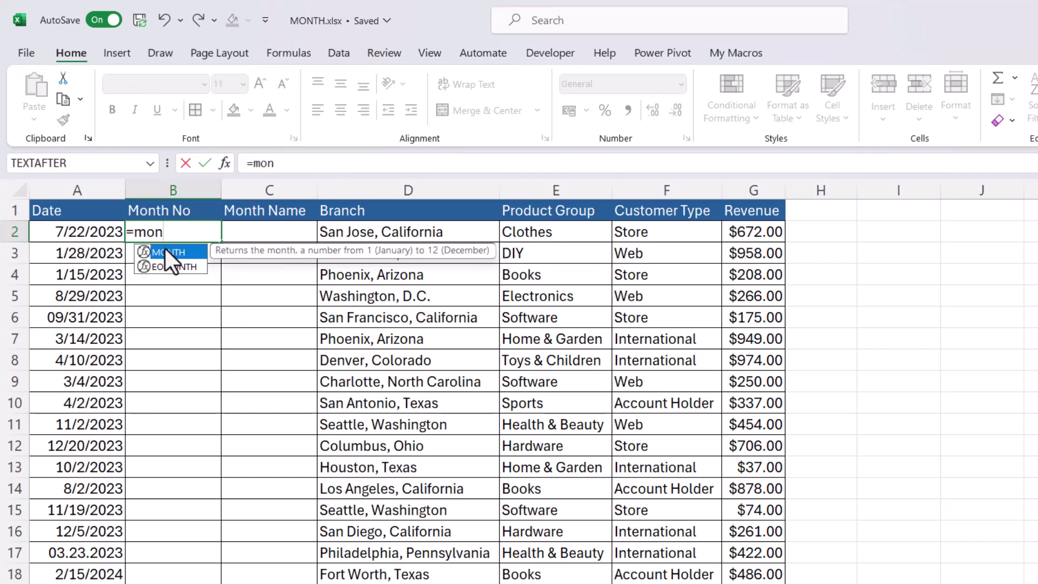
pyautogui.doubleClick(166, 250)
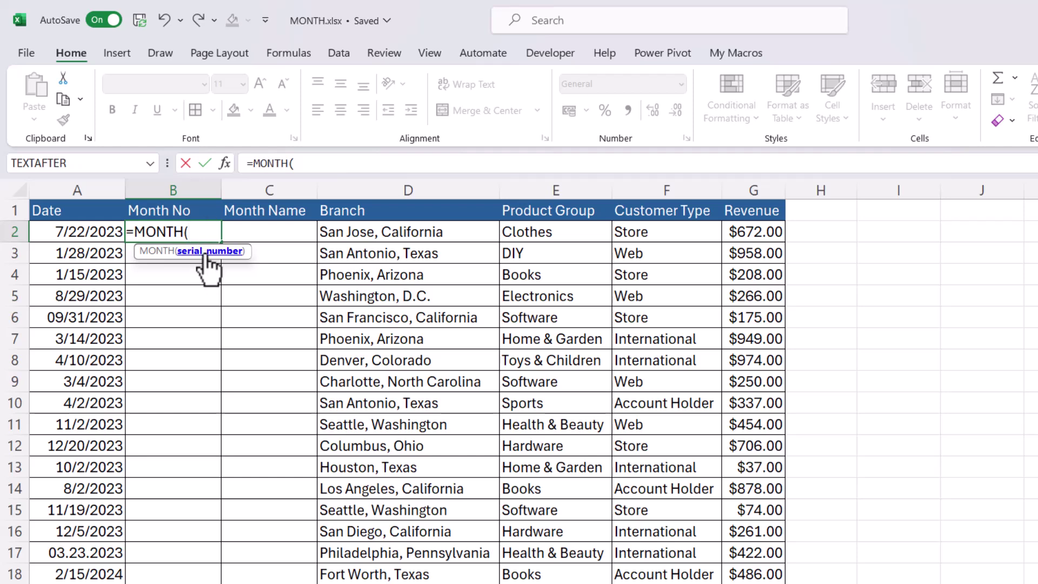
# Step: Cancel the formula and set A2's date 7/22/2023 to General format, showing 45129
pyautogui.press('Escape')
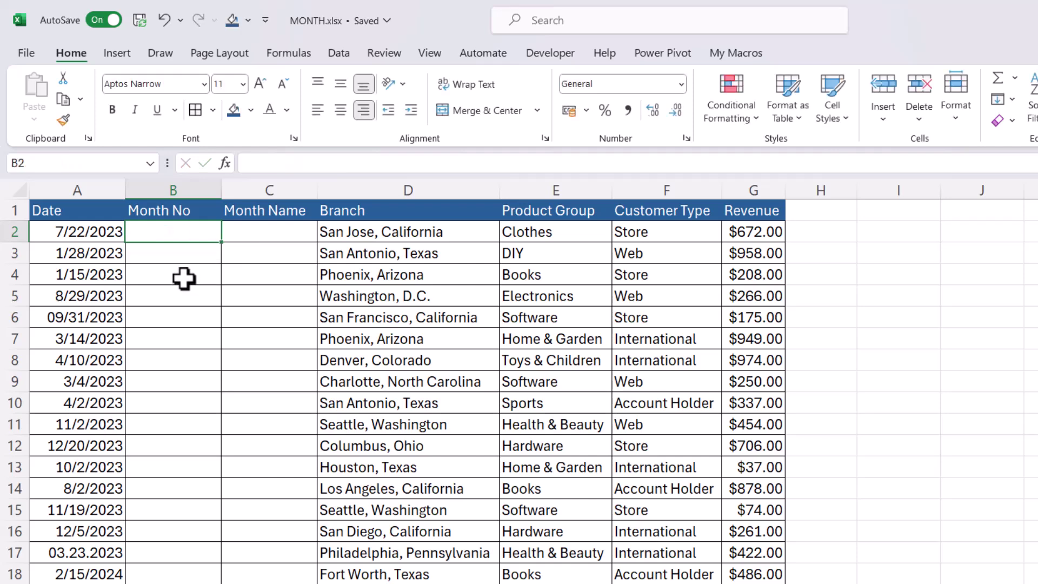
pyautogui.click(65, 233)
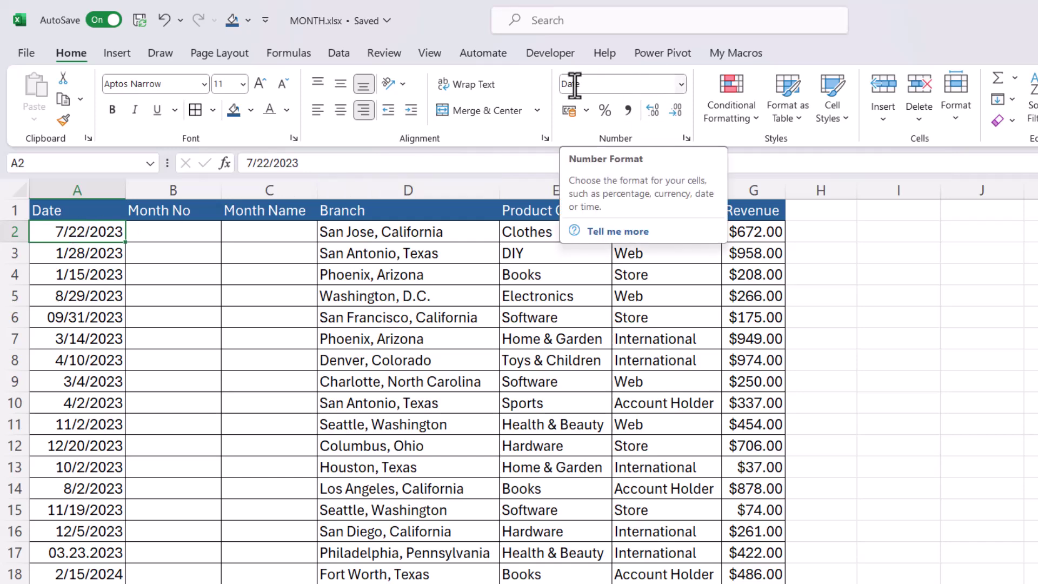
pyautogui.click(681, 86)
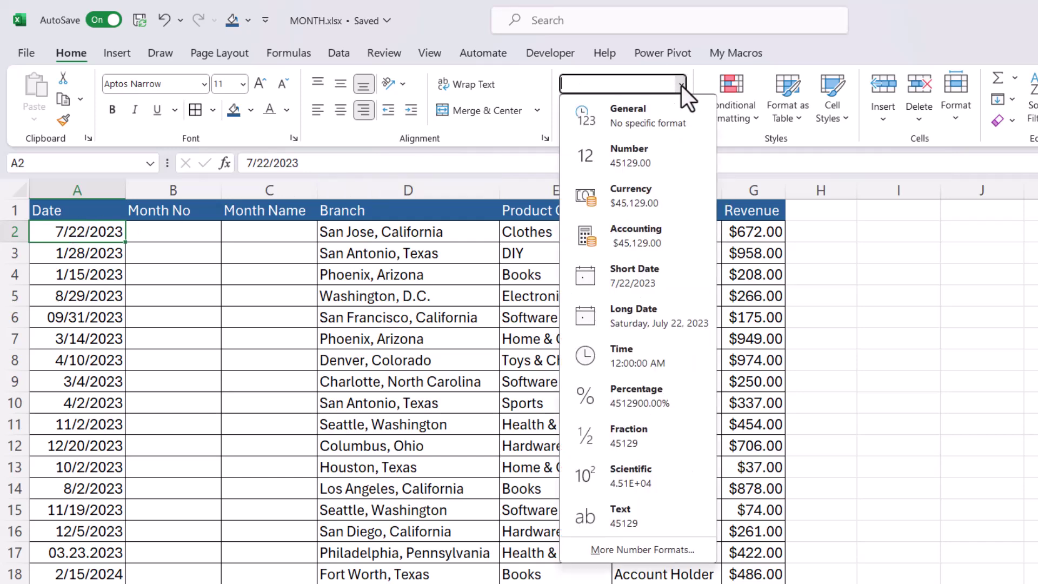
pyautogui.click(630, 115)
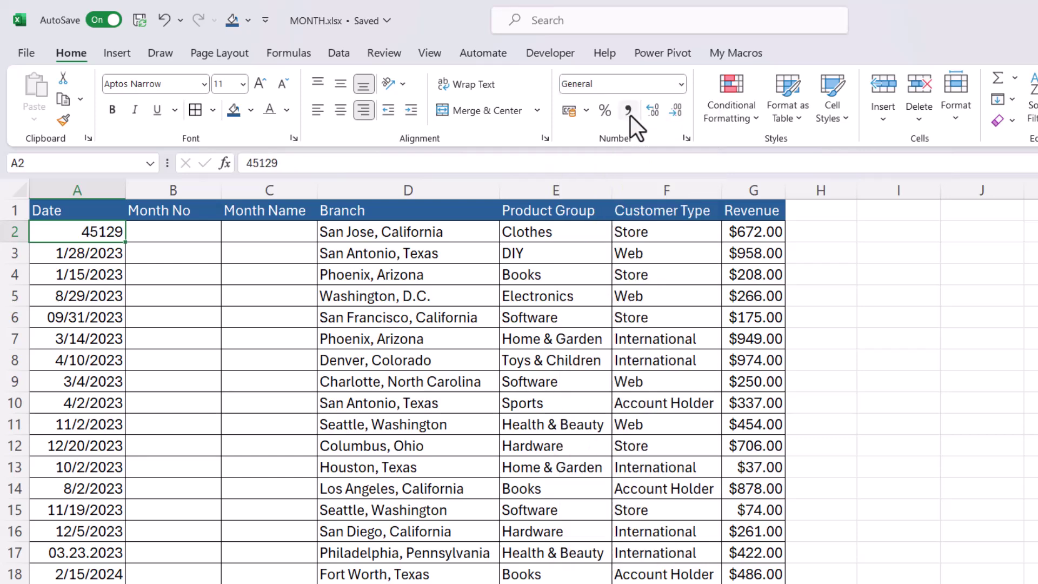
# Step: Enter 01/01/1900 in I2 and format it as General to show 1
pyautogui.click(908, 236)
pyautogui.write('01')
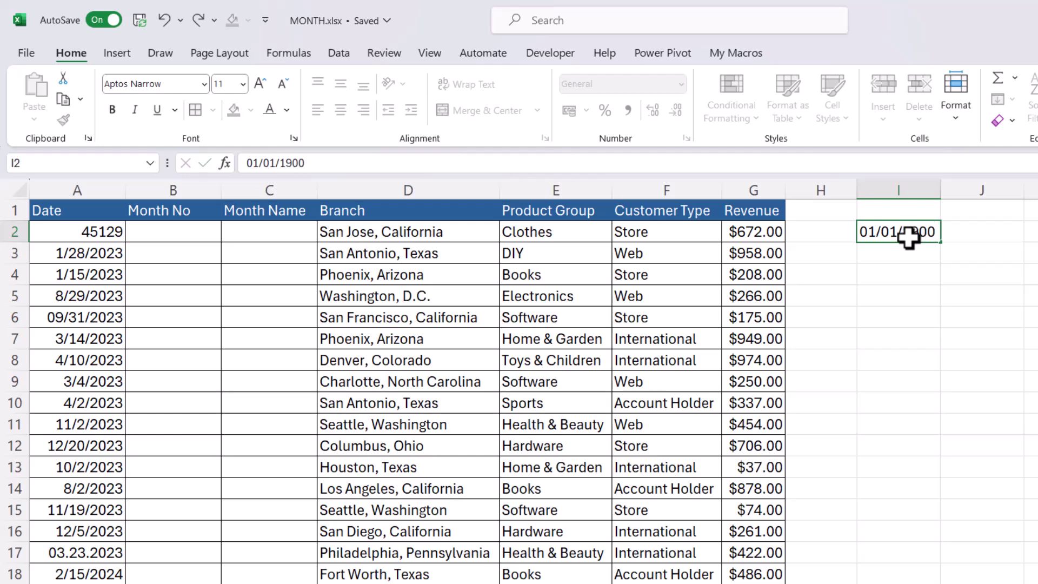
pyautogui.write('/01/1900')
pyautogui.press('Return')
pyautogui.click(917, 231)
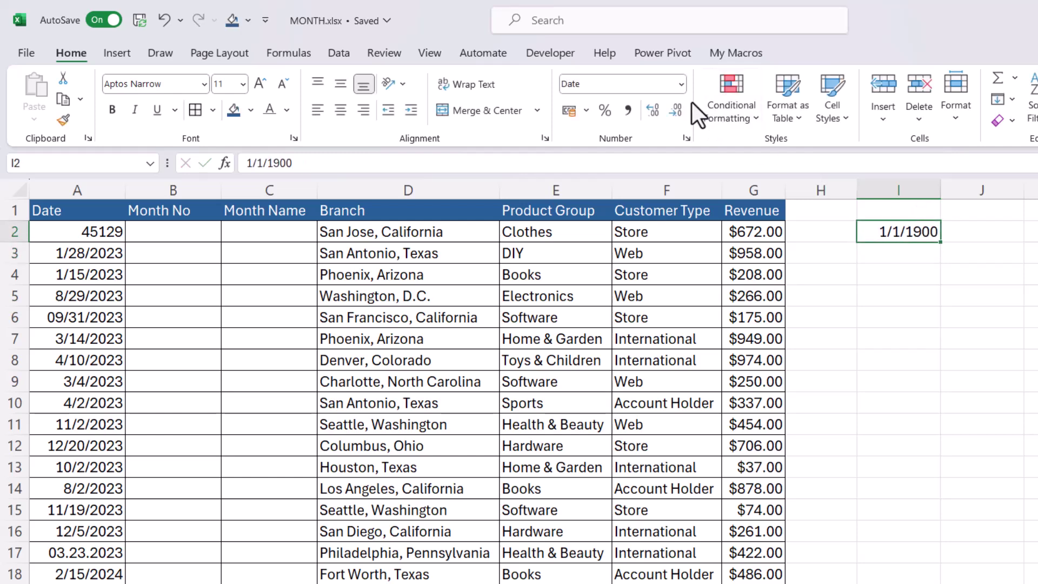
pyautogui.click(681, 85)
pyautogui.click(660, 117)
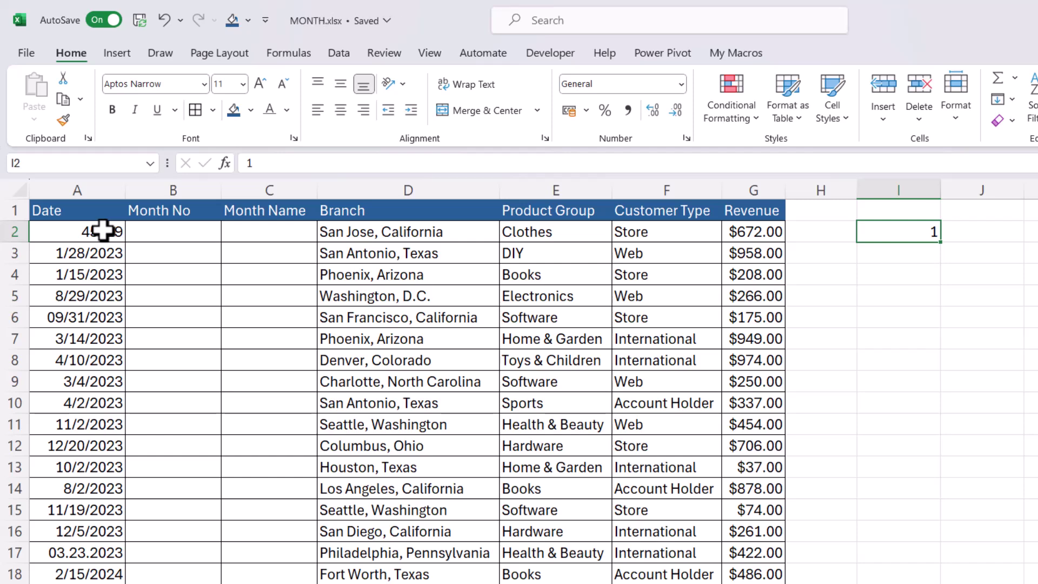
# Step: Restore A2 to Short Date format so it shows 7/22/2023 again
pyautogui.click(103, 230)
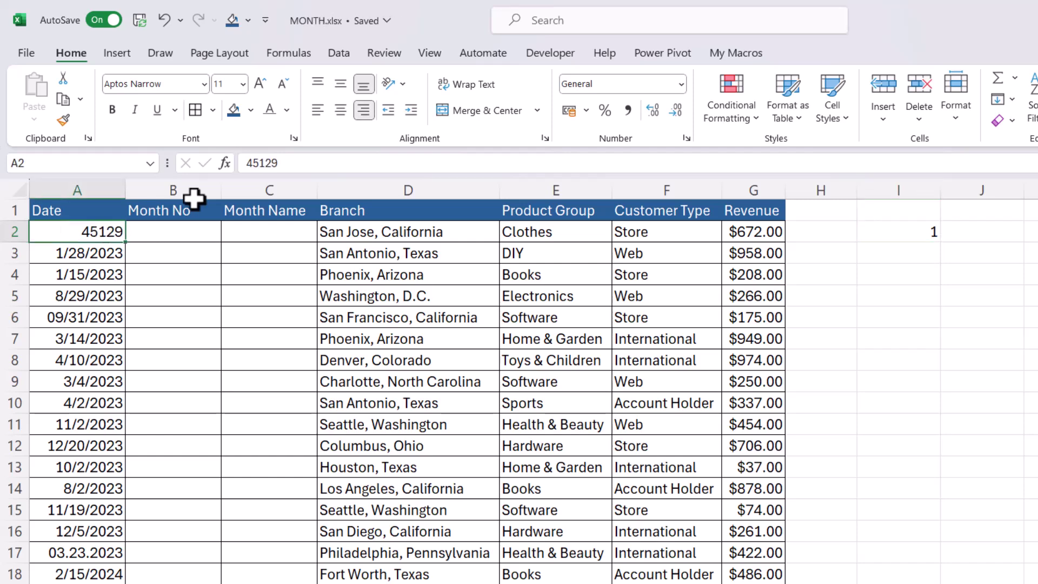
pyautogui.click(682, 83)
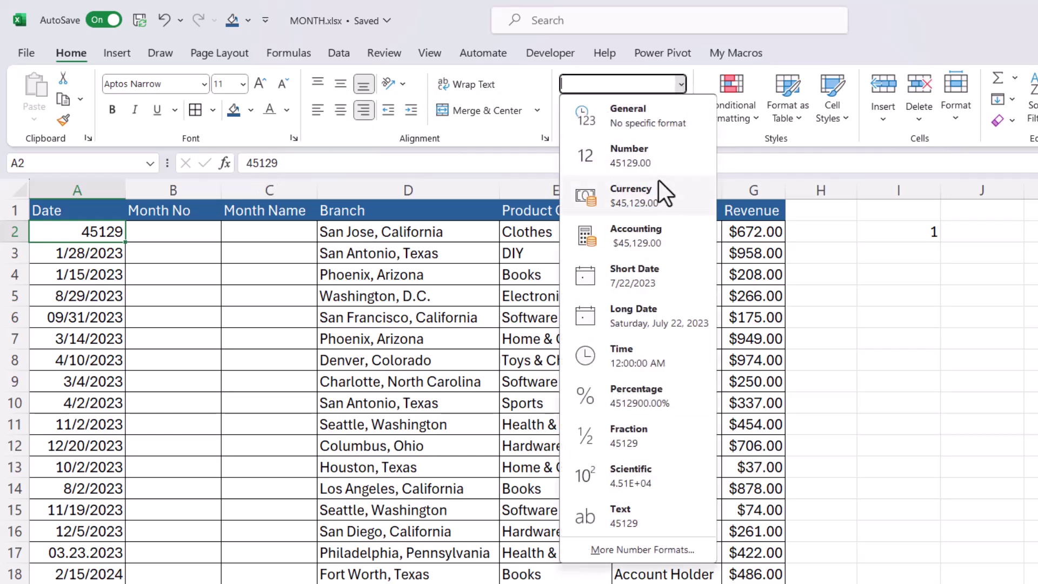
pyautogui.click(644, 273)
pyautogui.click(191, 232)
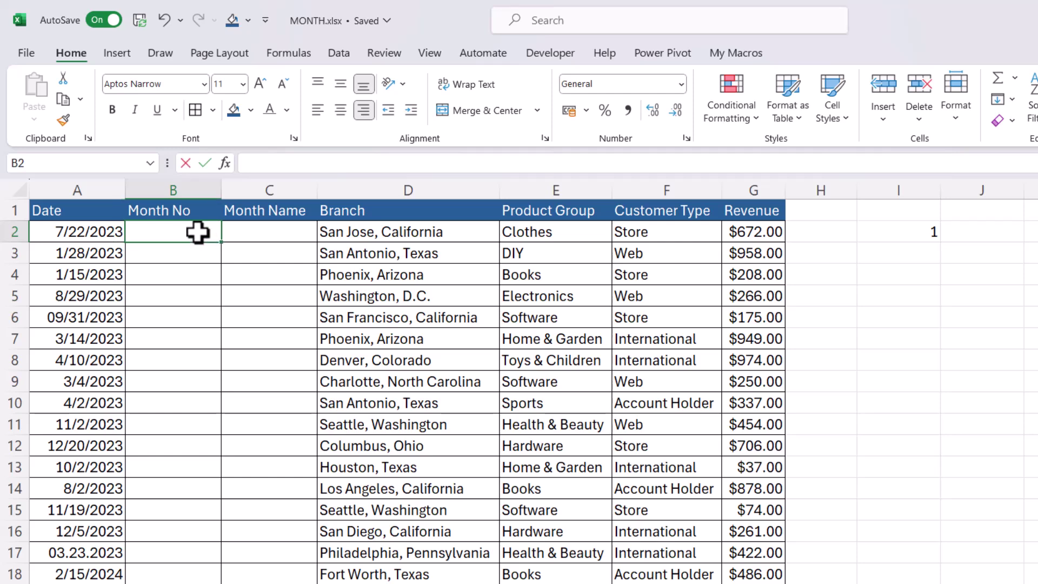
# Step: Enter =MONTH(A2) in B2 and fill it down the Month No column
pyautogui.write('=month')
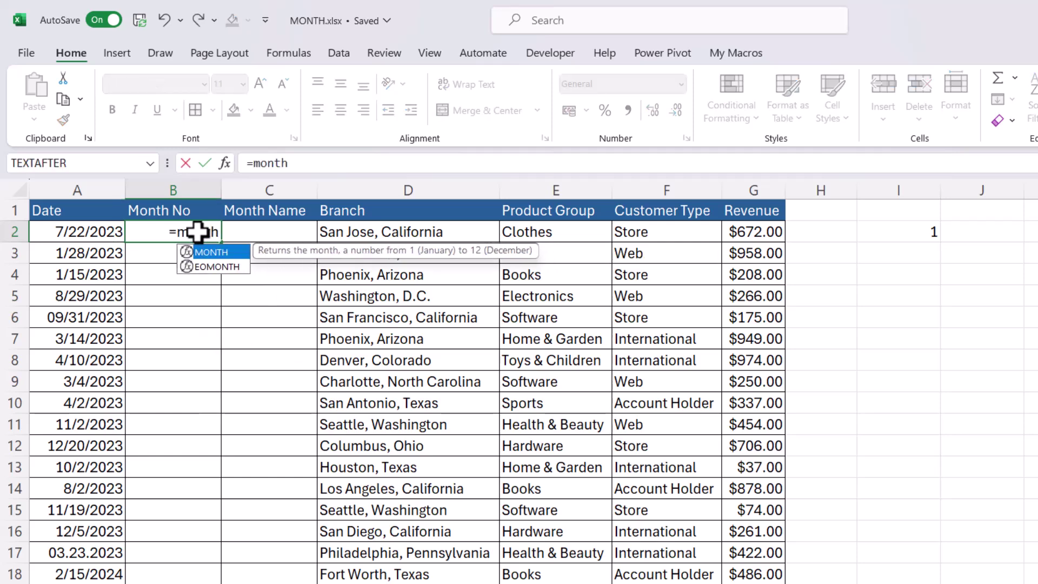
pyautogui.write('(')
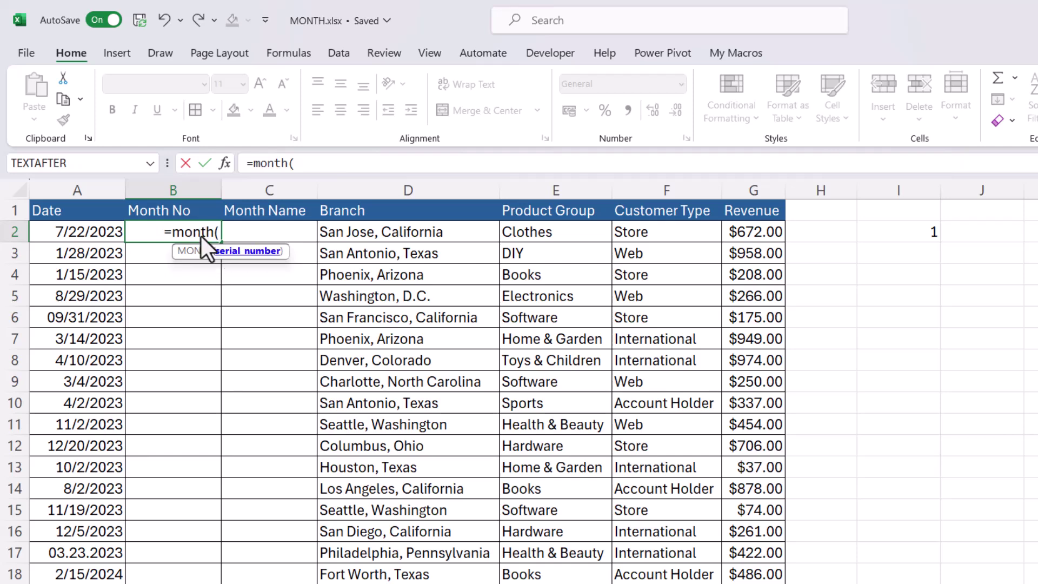
pyautogui.click(79, 232)
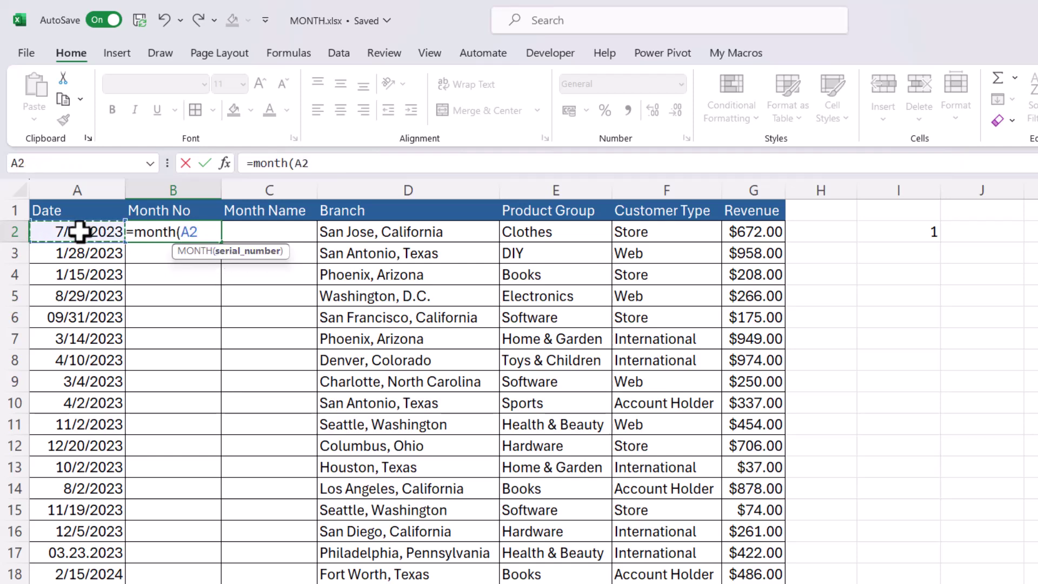
pyautogui.write(')')
pyautogui.press('Return')
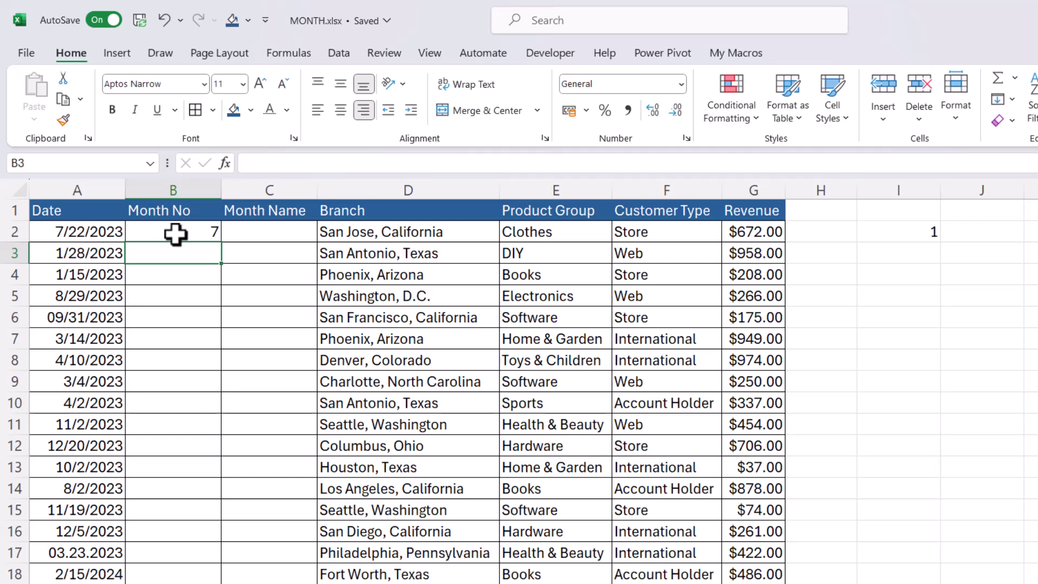
pyautogui.click(203, 234)
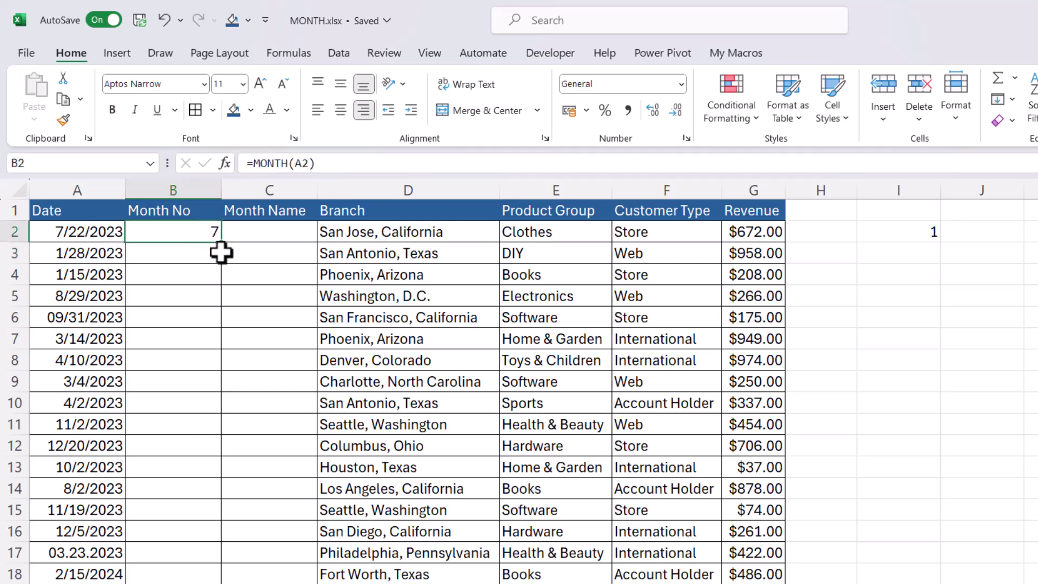
pyautogui.doubleClick(224, 246)
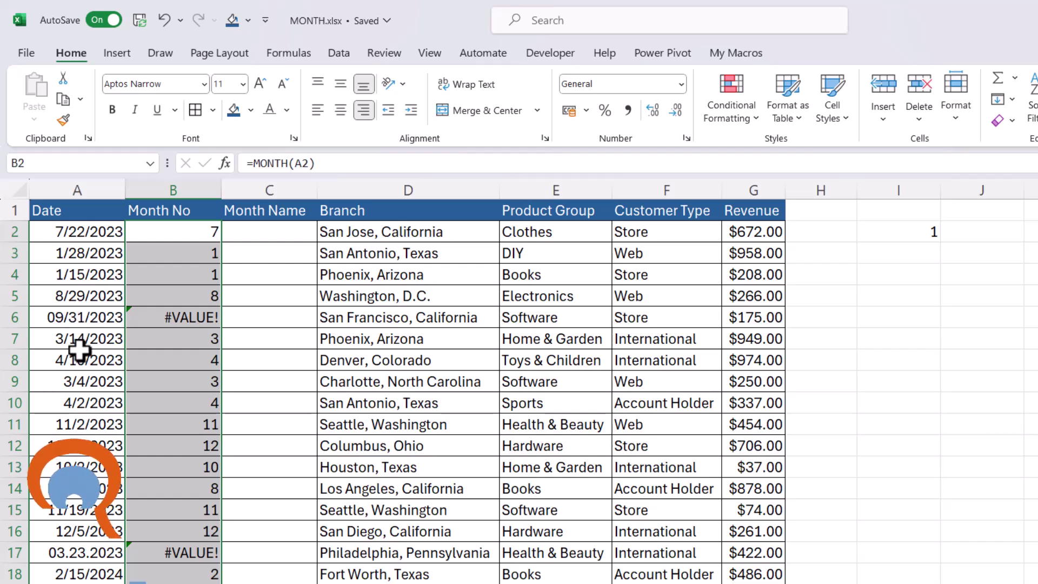
# Step: Change A6's invalid date 09/31/2023 to 09/30/2023
pyautogui.click(80, 318)
pyautogui.click(79, 318)
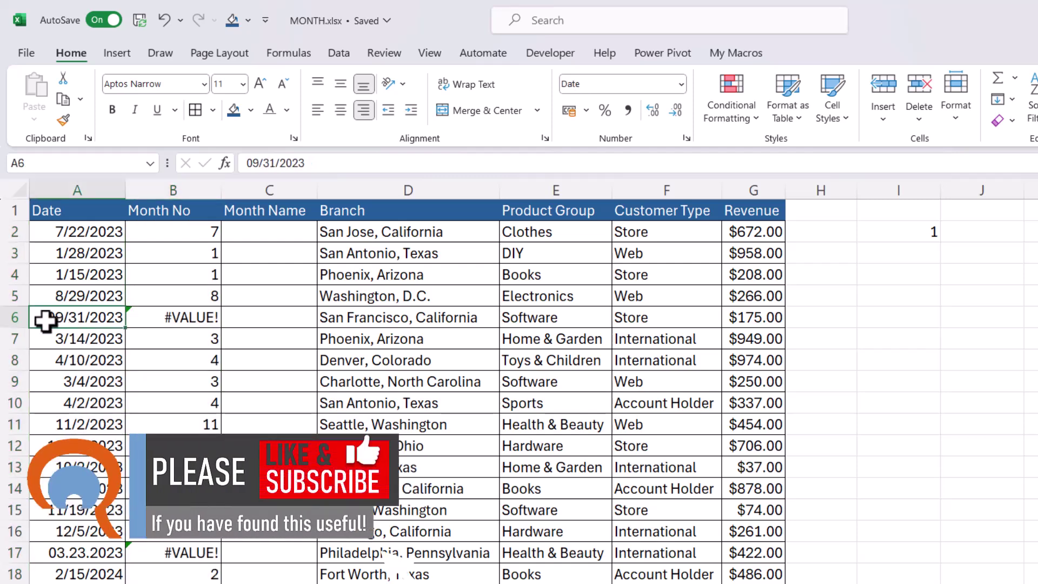
pyautogui.doubleClick(82, 319)
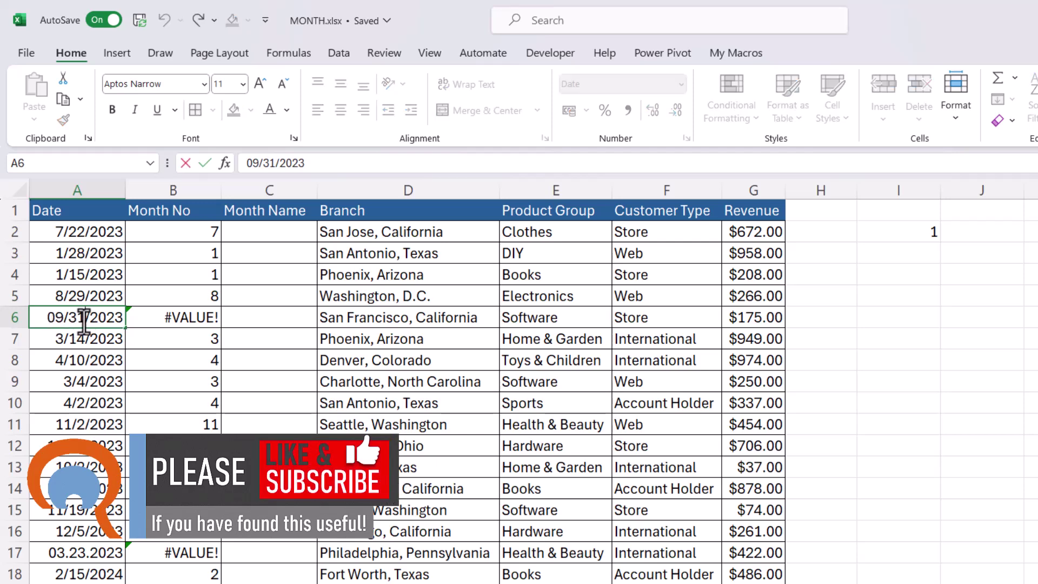
pyautogui.press('BackSpace')
pyautogui.write('0')
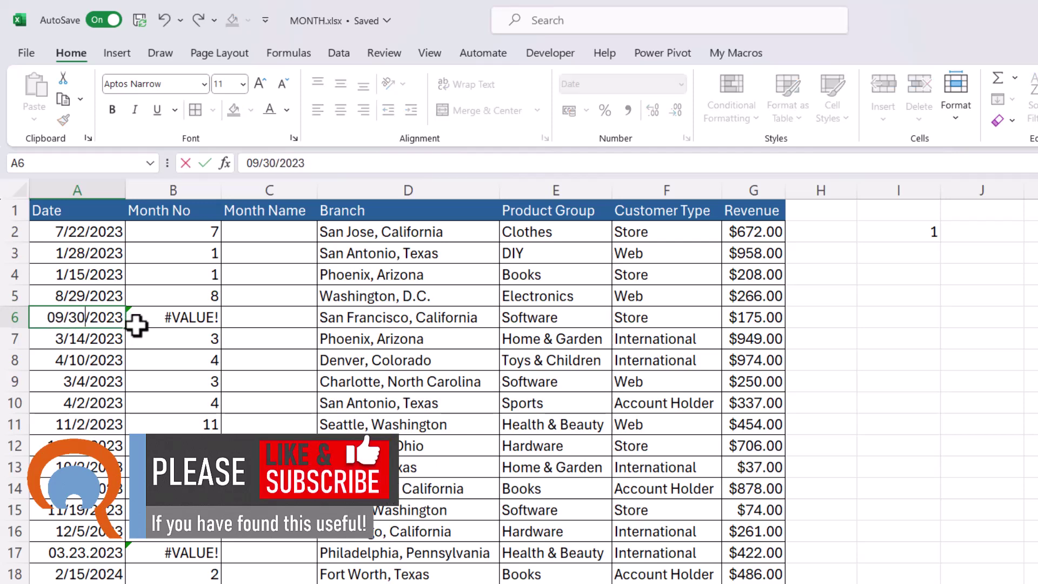
pyautogui.press('Return')
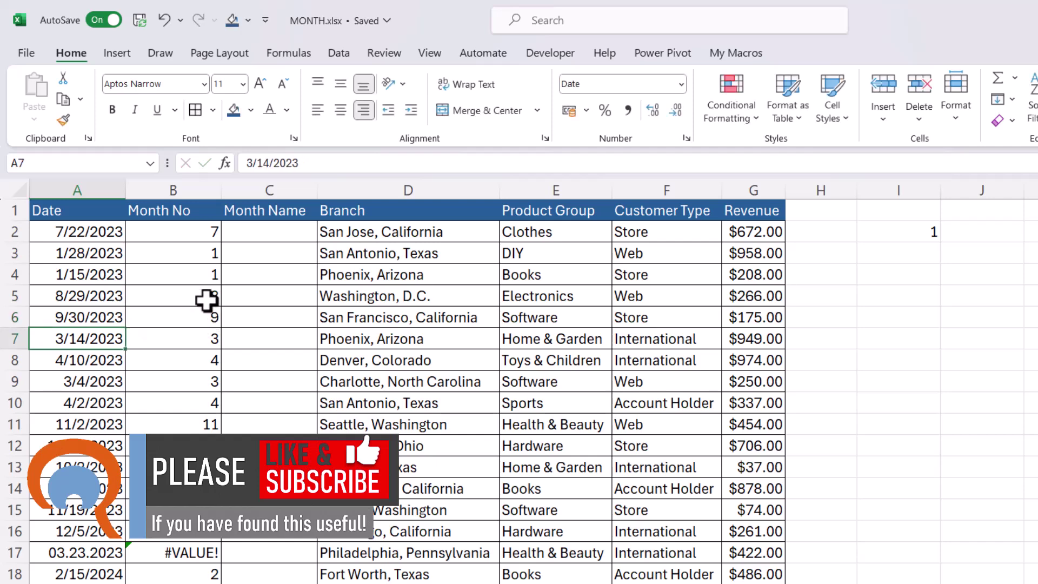
pyautogui.scroll(-1, 171, 449)
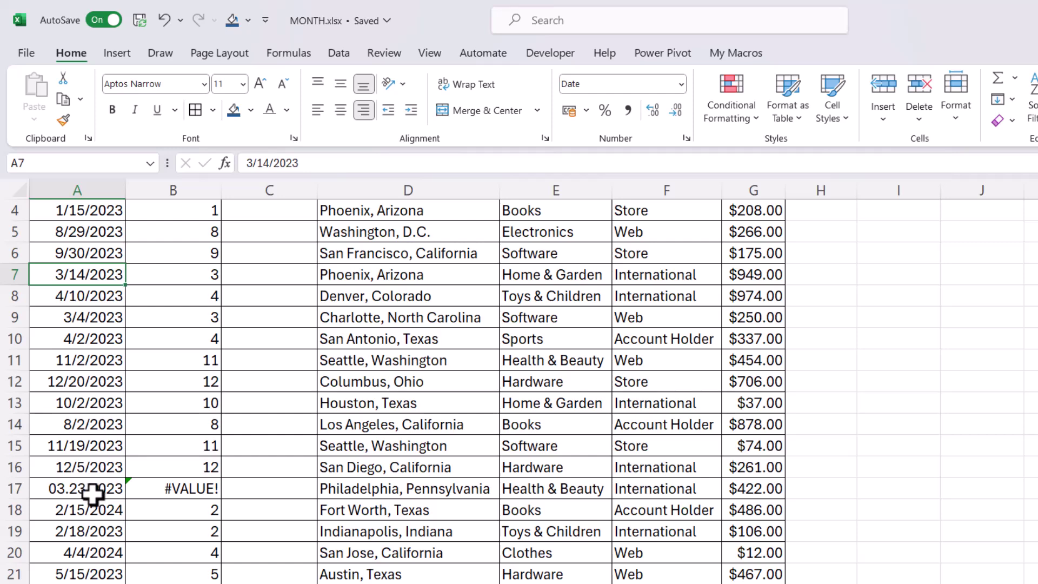
# Step: Replace both dots in A17's 03.23.2023 with slashes, making 3/23/2023
pyautogui.doubleClick(92, 490)
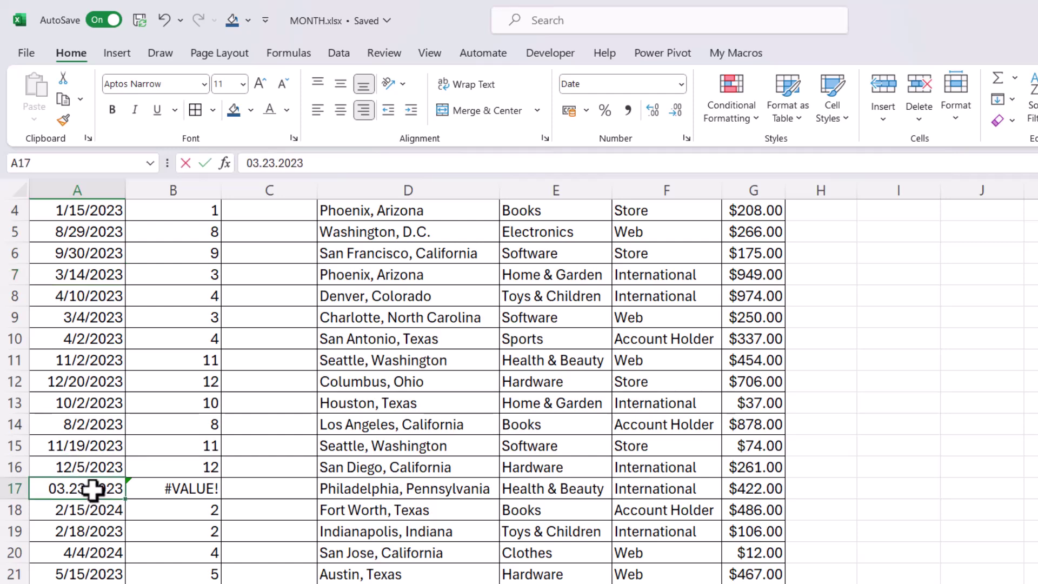
pyautogui.click(51, 489)
pyautogui.press('BackSpace')
pyautogui.write('/')
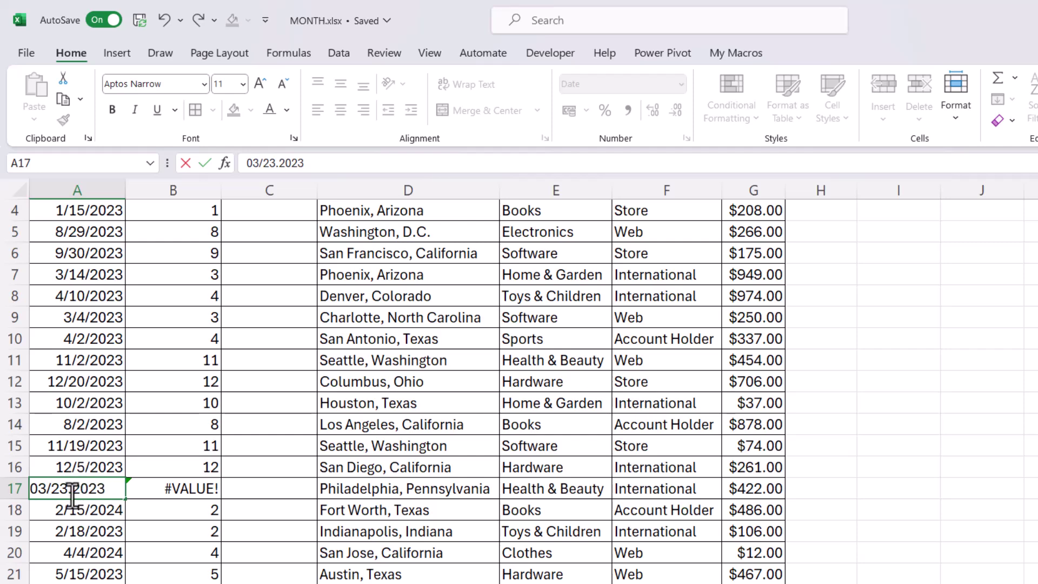
pyautogui.click(72, 494)
pyautogui.press('BackSpace')
pyautogui.write('/')
pyautogui.press('Return')
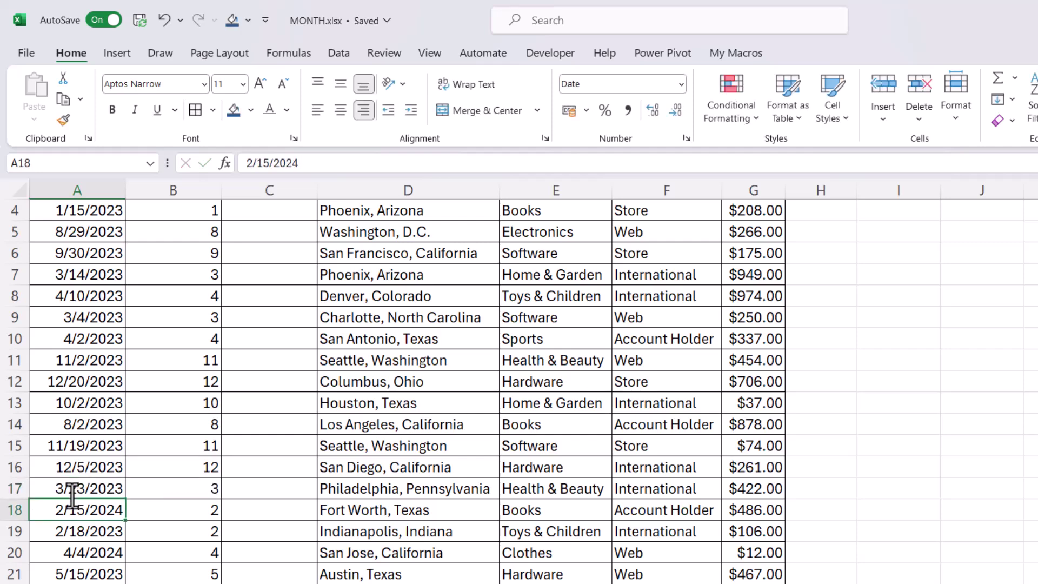
pyautogui.scroll(1, 131, 477)
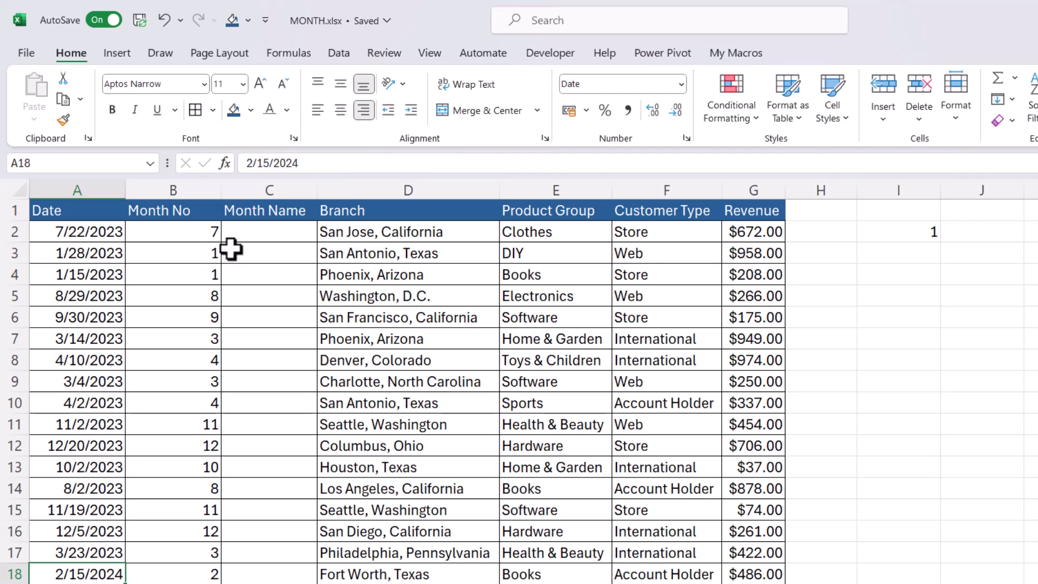
# Step: Widen column C, enter =TEXT(A2,"mmm") in C2 and fill it down
pyautogui.click(263, 235)
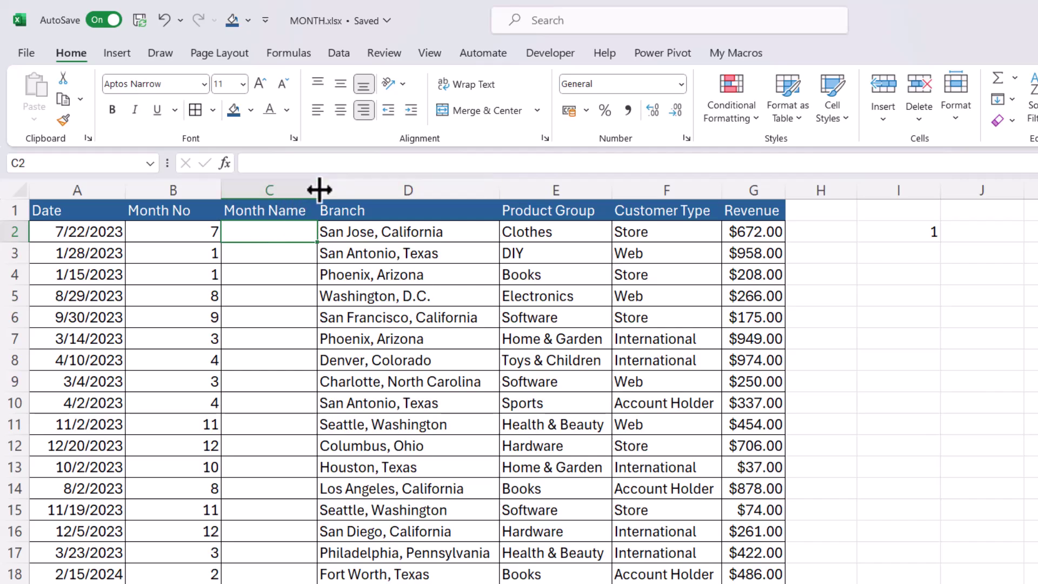
pyautogui.moveTo(320, 189); pyautogui.dragTo(467, 192)
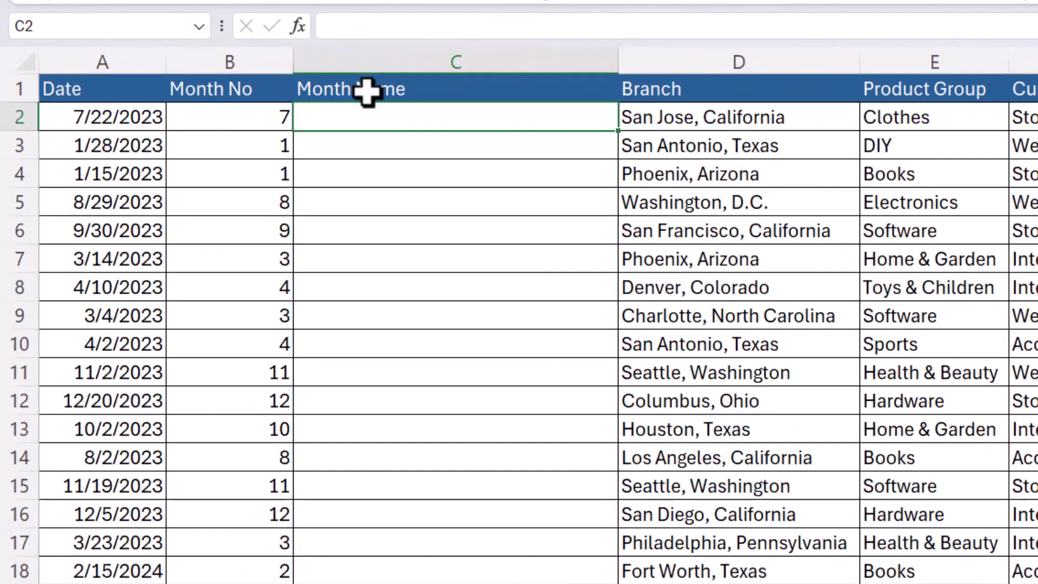
pyautogui.write('=text')
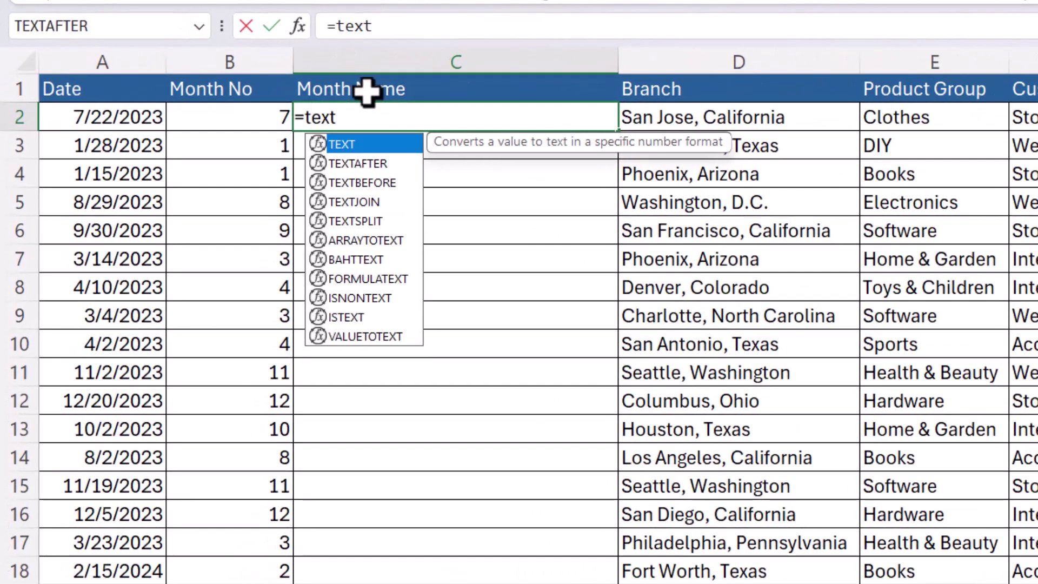
pyautogui.write('(')
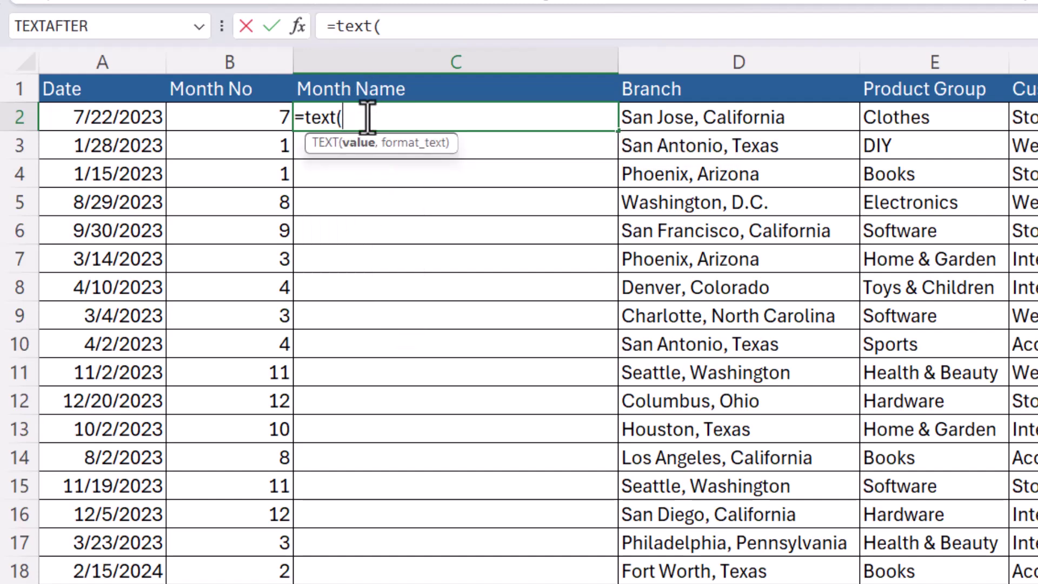
pyautogui.click(138, 115)
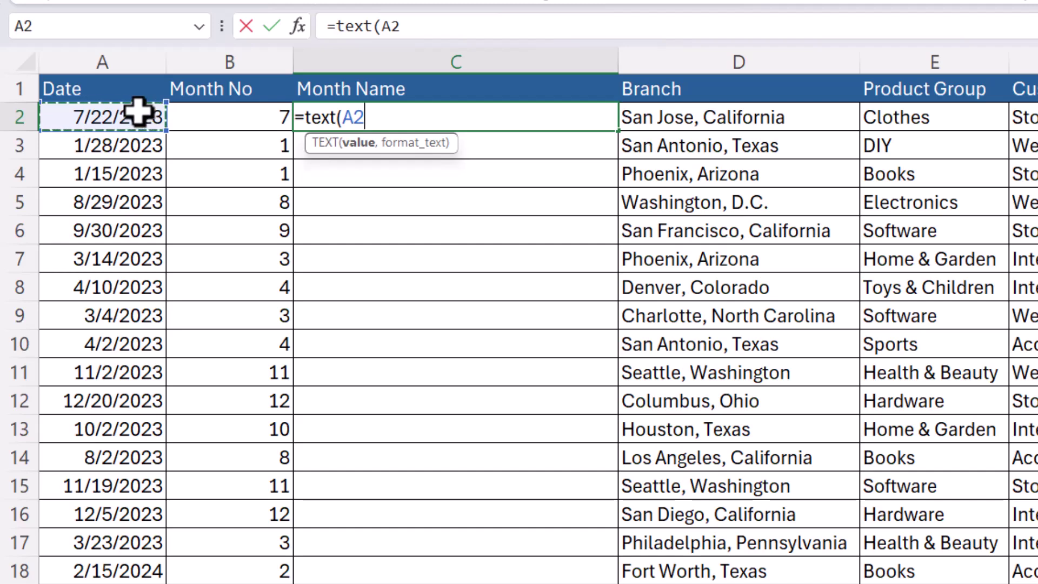
pyautogui.write(',"mmm')
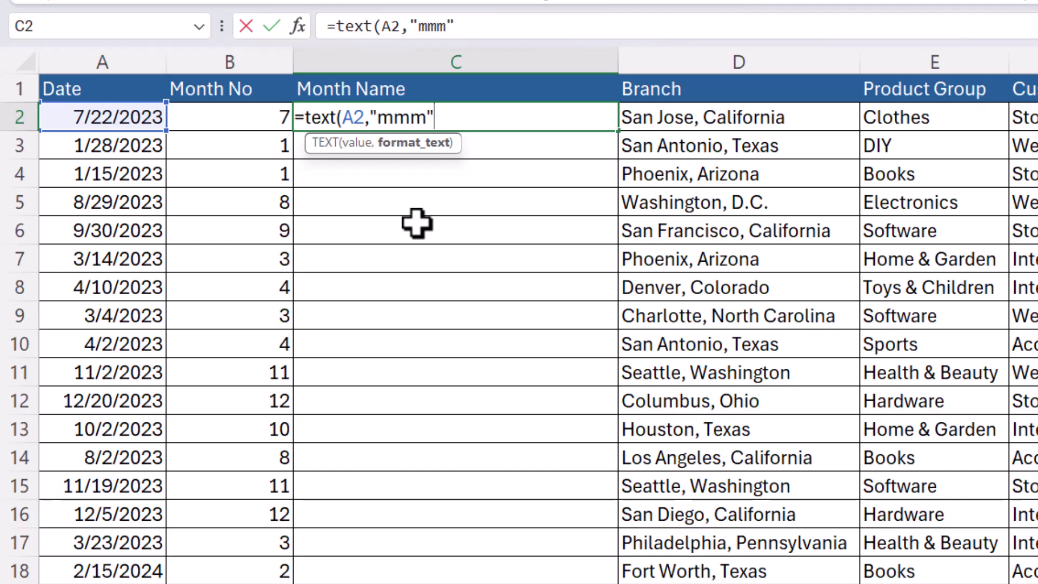
pyautogui.write(')')
pyautogui.press('Return')
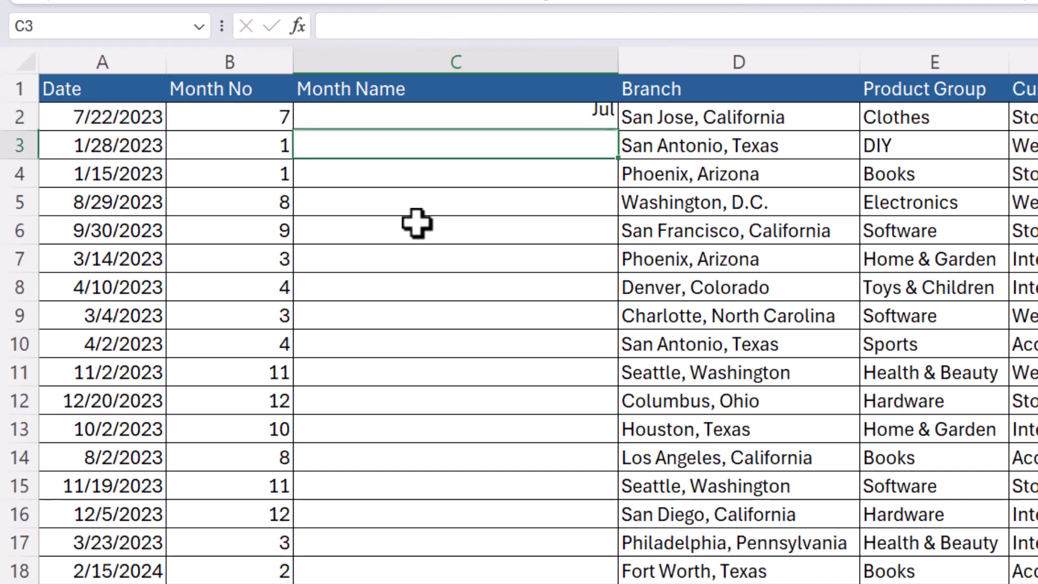
pyautogui.click(586, 117)
pyautogui.doubleClick(618, 131)
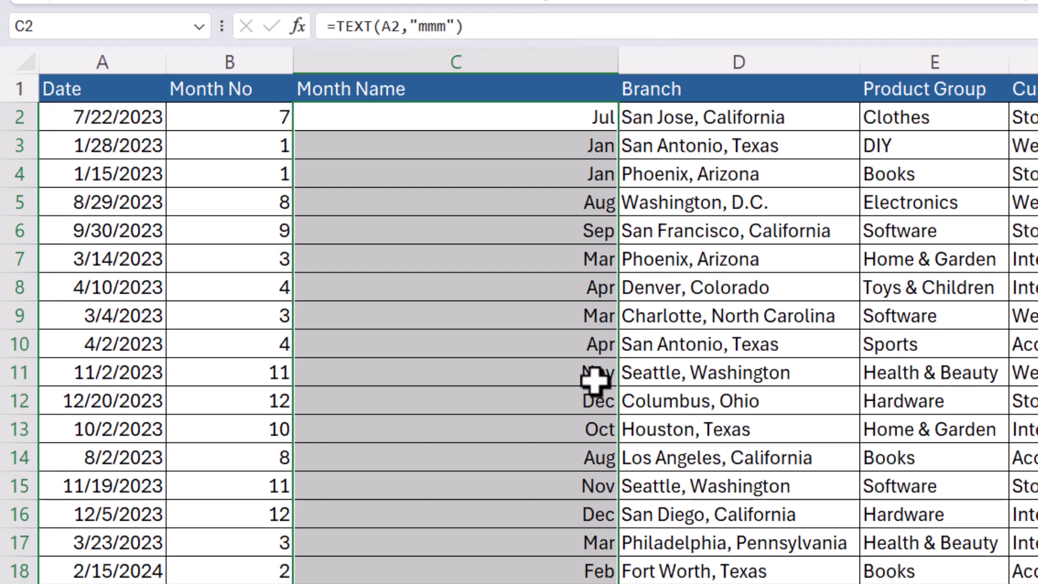
# Step: Change C2 to =TEXT(A2,"mmmm"), fill it down, and autofit column C
pyautogui.click(527, 115)
pyautogui.doubleClick(527, 114)
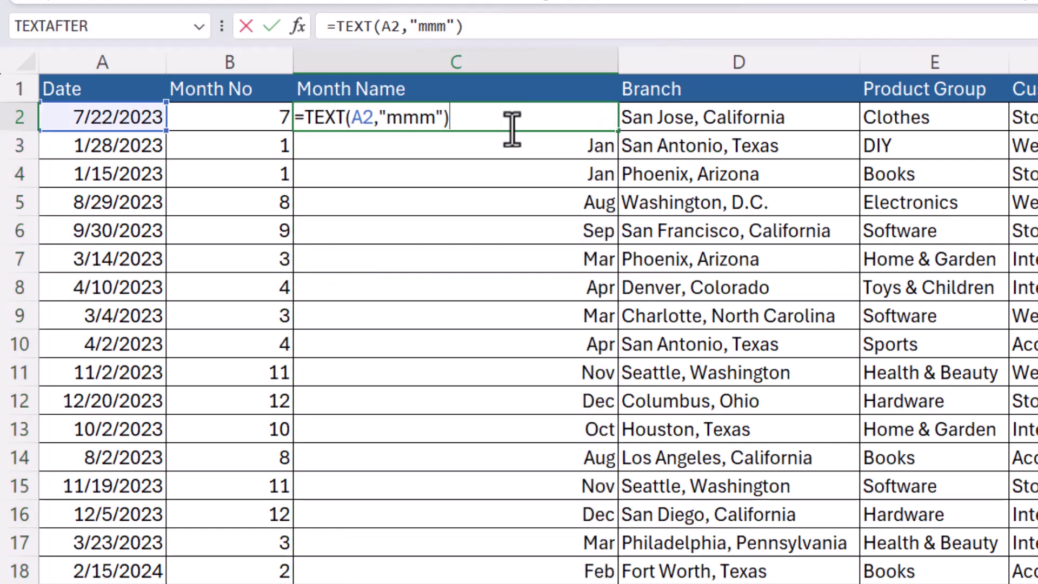
pyautogui.click(433, 120)
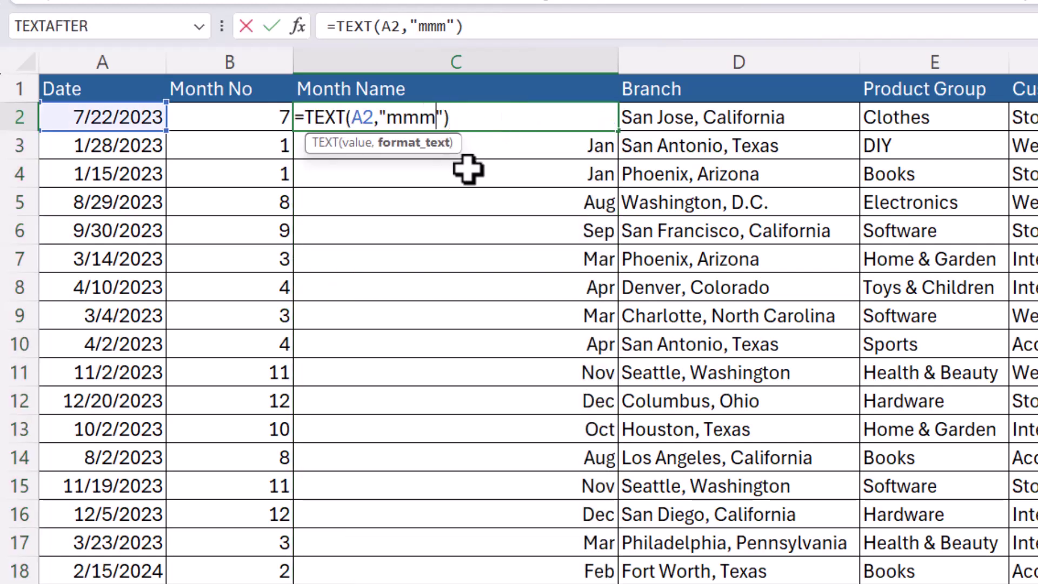
pyautogui.write('m')
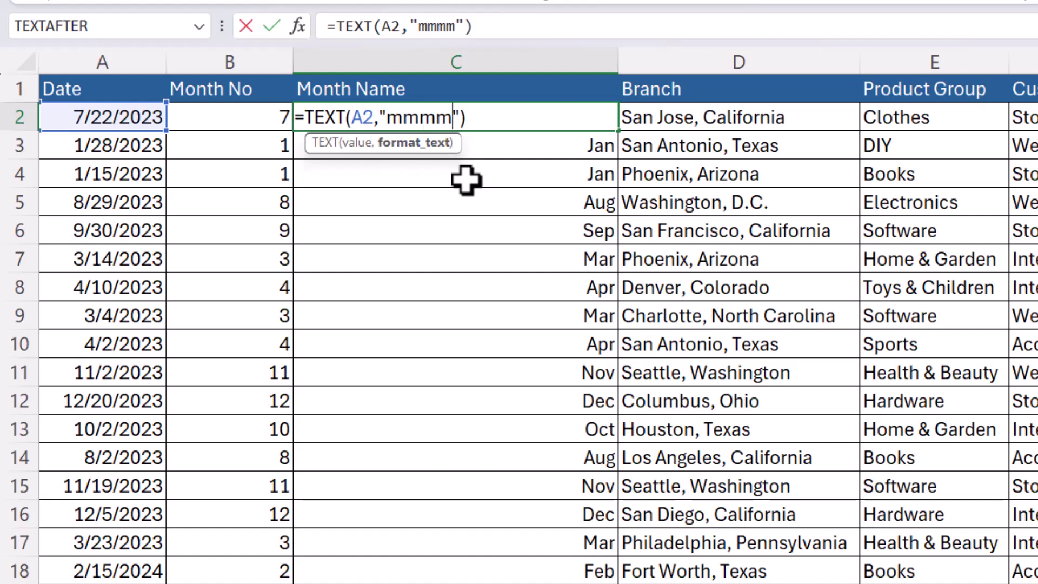
pyautogui.press('Return')
pyautogui.click(546, 123)
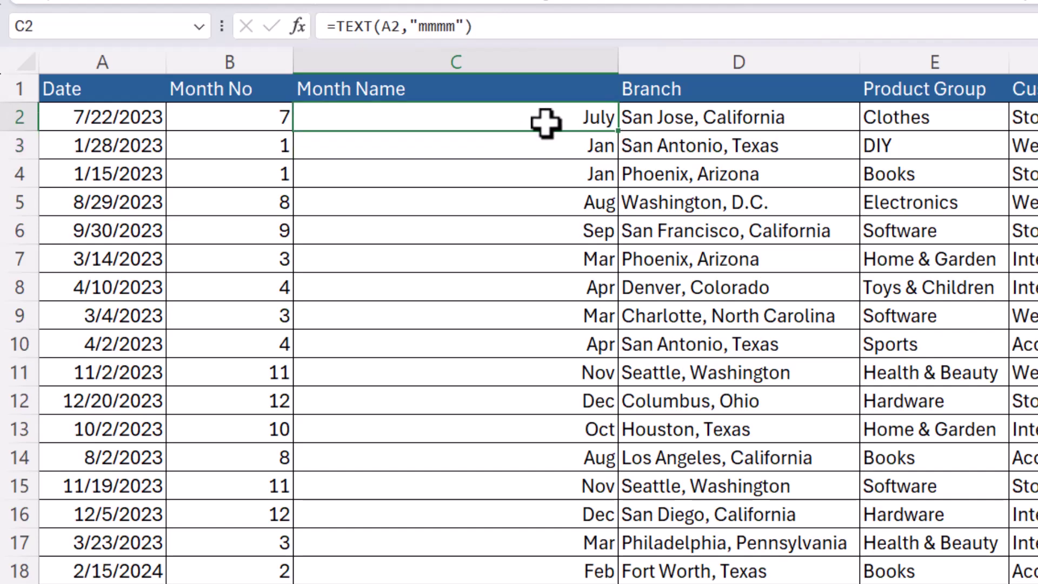
pyautogui.doubleClick(619, 134)
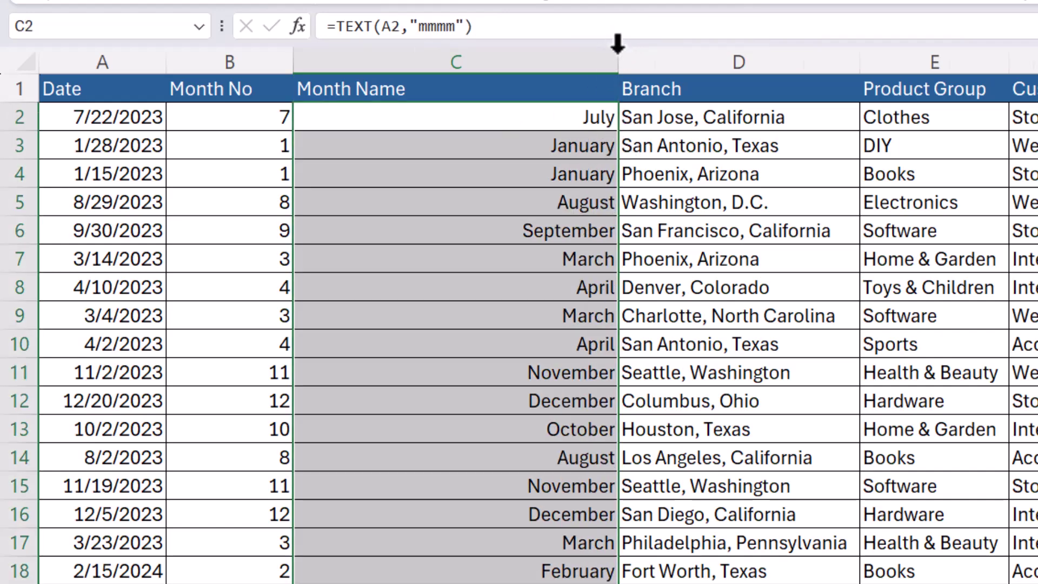
pyautogui.doubleClick(617, 61)
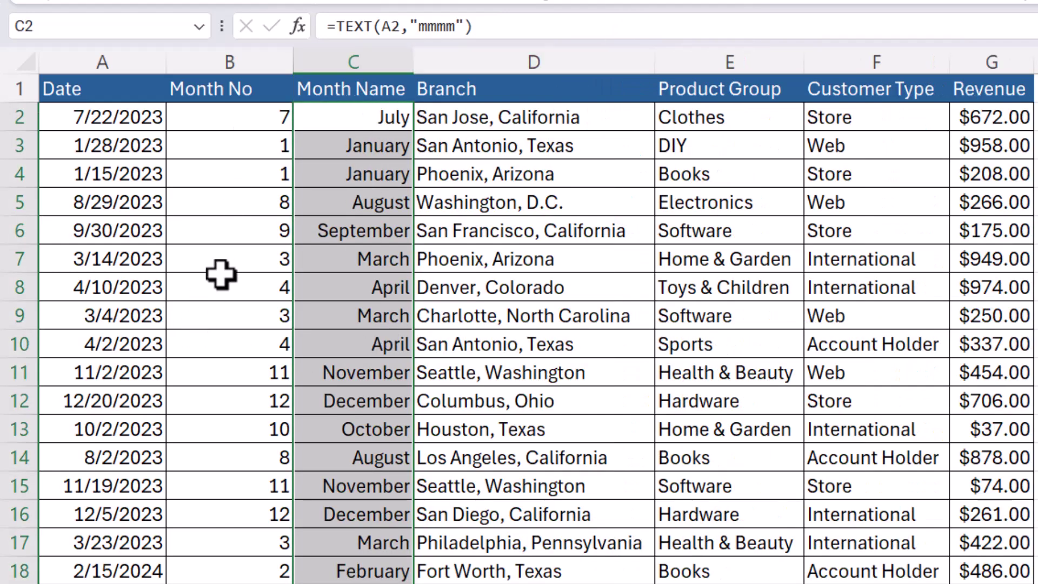